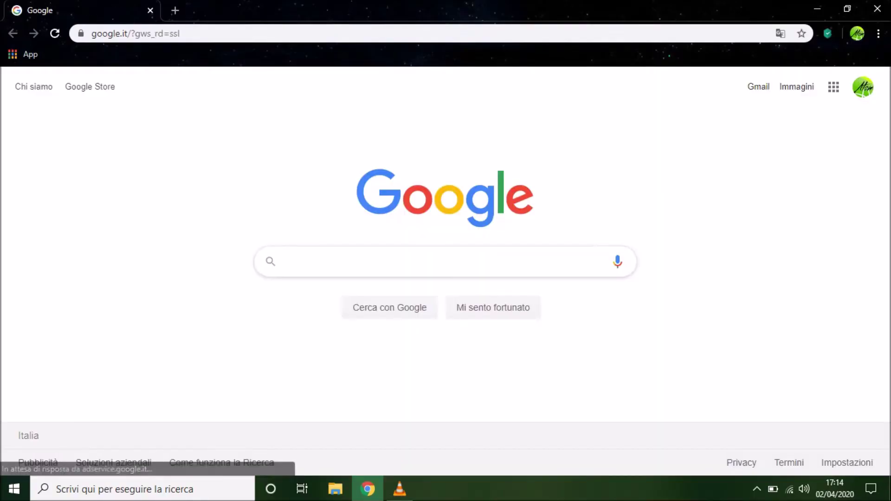
Step: Focus the google.it search box to show recent searches such as postman
click(445, 260)
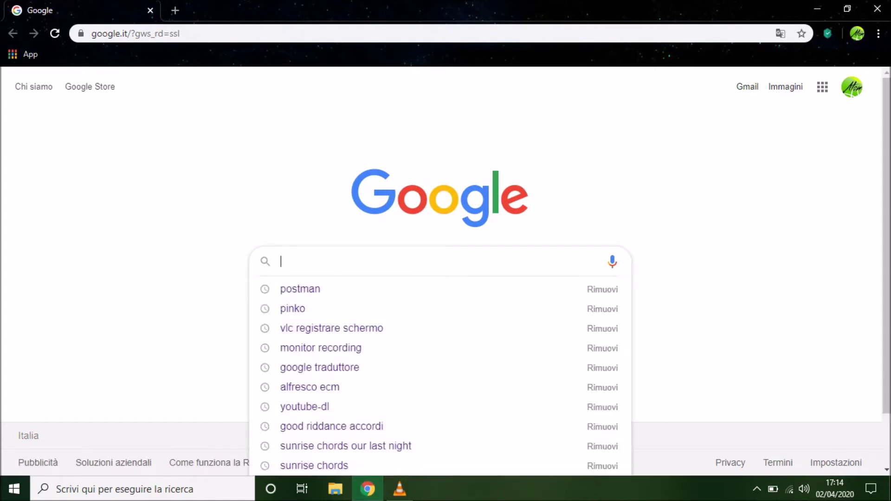
text(post)
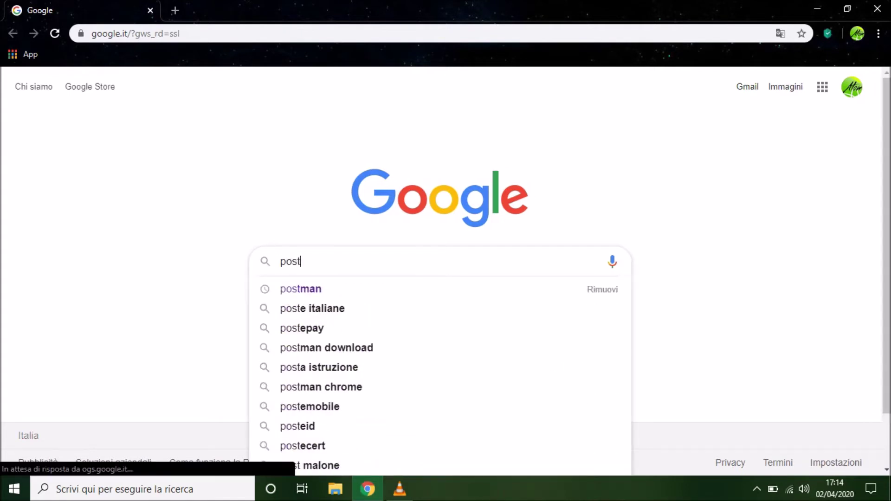
text(man)
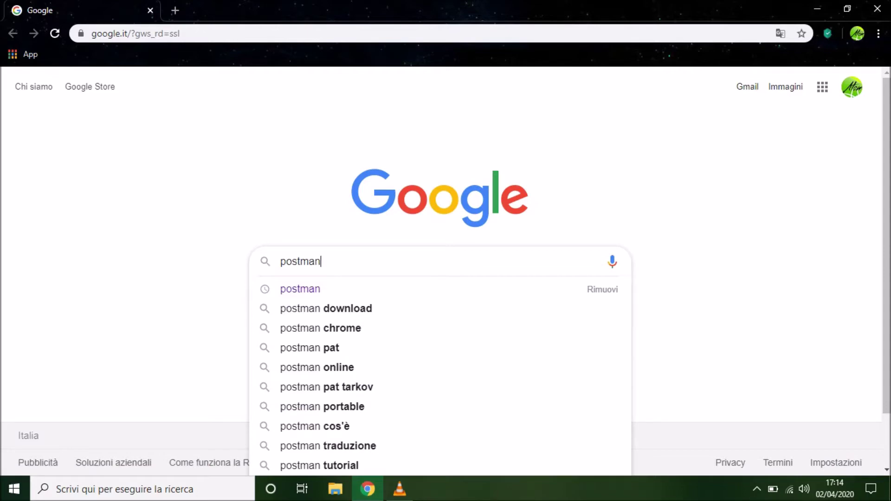
Step: Run the Google search for 'postman'
key(Return)
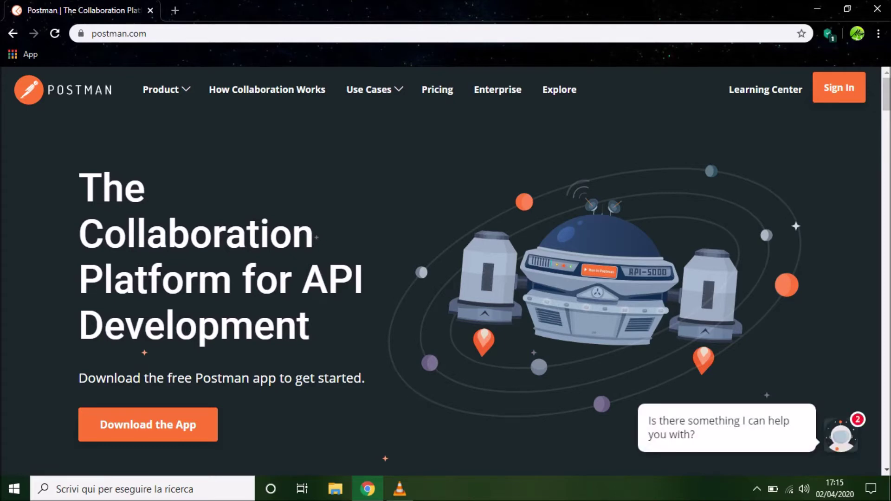
scroll(446, 272, down, 4)
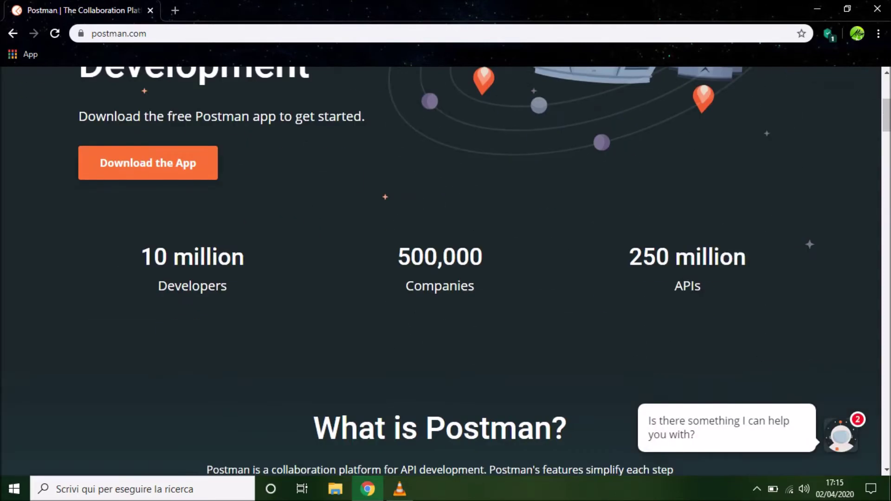
scroll(446, 271, down, 2)
scroll(445, 272, down, 2)
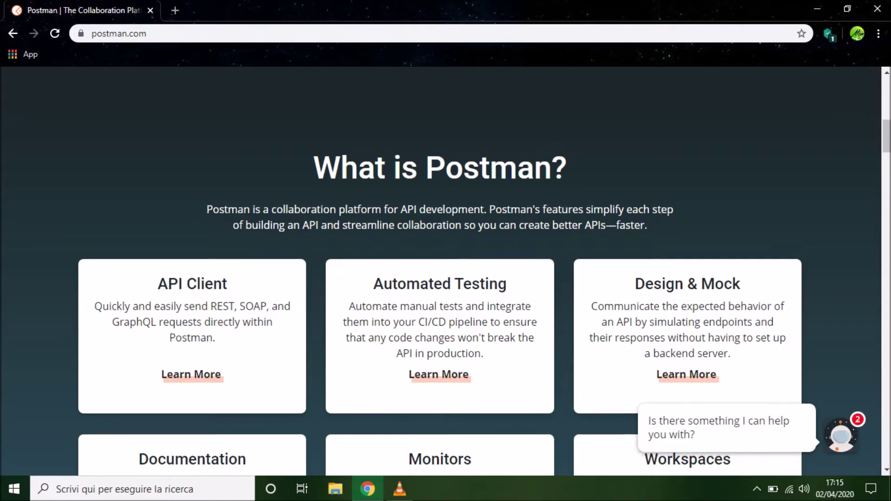
scroll(446, 272, up, 5)
scroll(445, 271, up, 2)
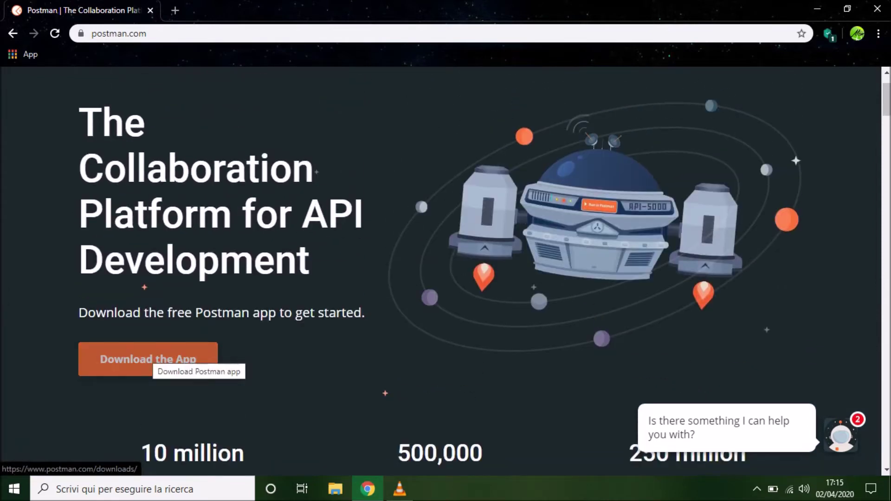
click(150, 358)
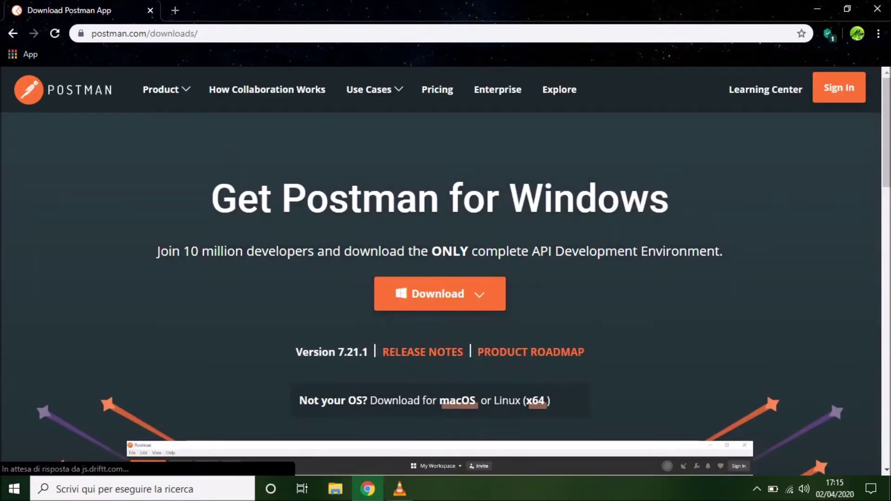
scroll(446, 271, down, 2)
scroll(446, 271, down, 1)
scroll(445, 272, up, 1)
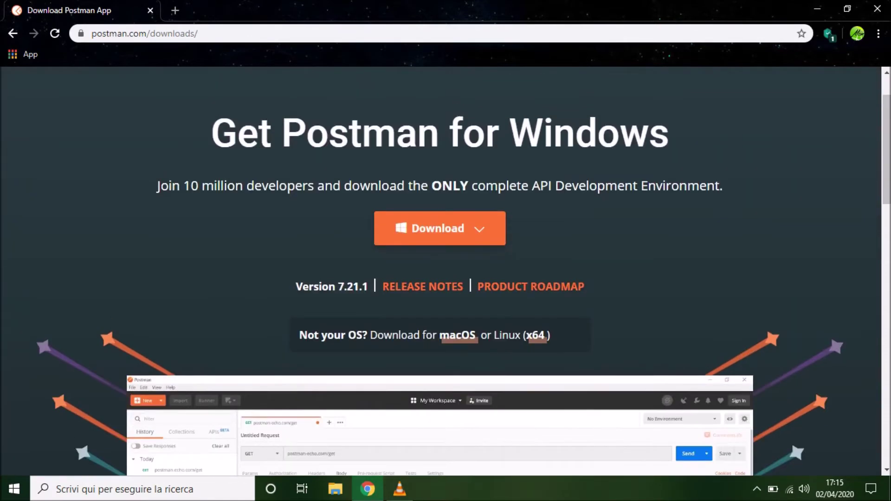
Step: Download the Windows 64-bit Postman installer from the Download dropdown
click(440, 229)
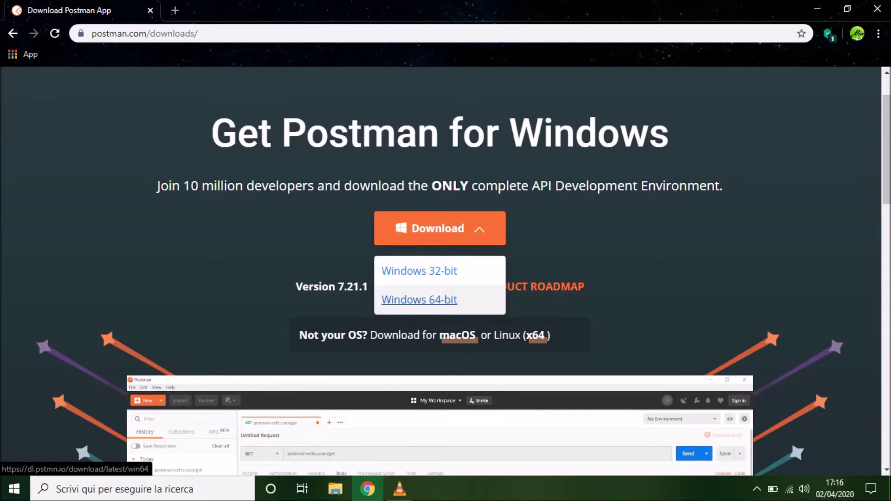
click(419, 299)
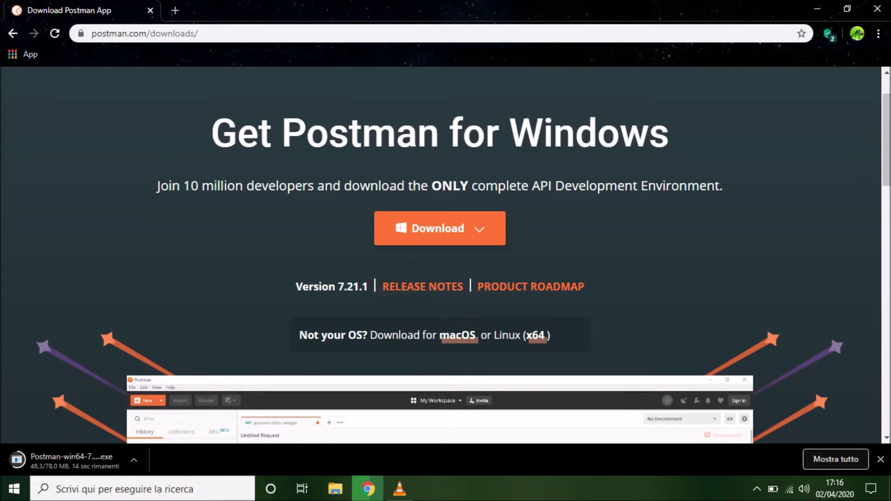
scroll(222, 334, down, 3)
scroll(222, 334, down, 5)
scroll(223, 334, down, 5)
scroll(222, 334, up, 4)
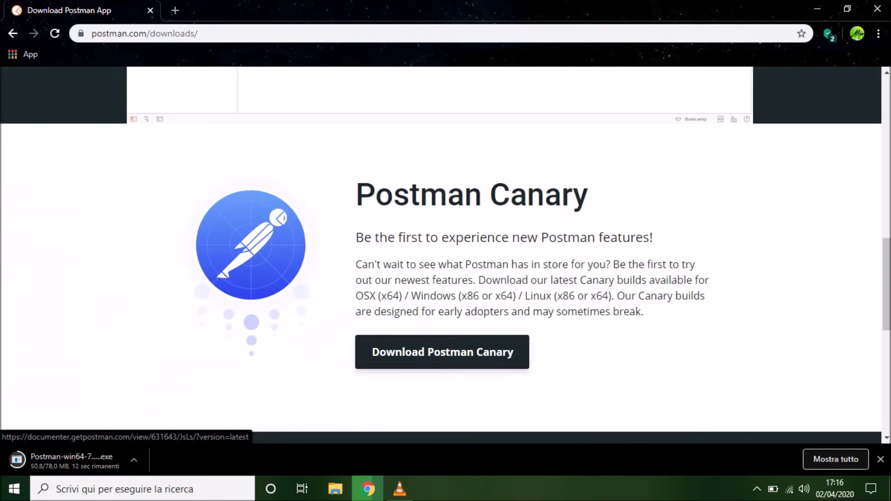
scroll(223, 334, up, 2)
scroll(223, 335, up, 10)
scroll(222, 334, up, 5)
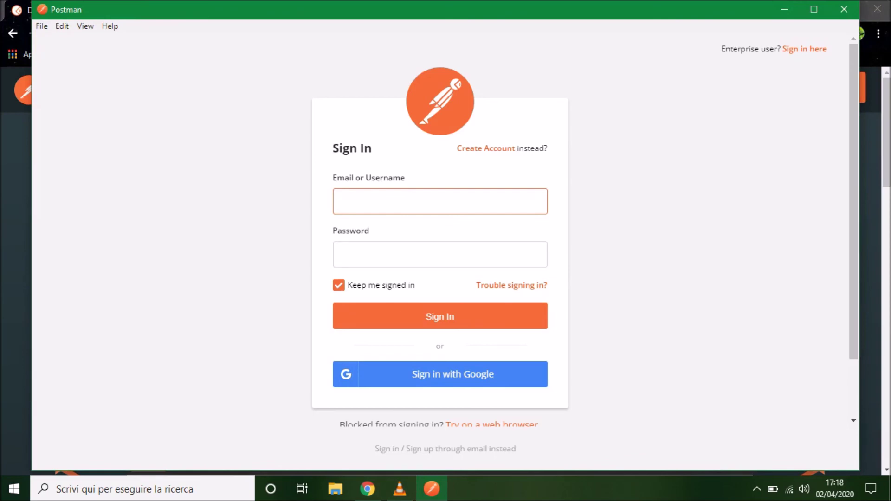
Step: Maximize the Postman window to continue past sign-in toward the Launchpad
click(814, 10)
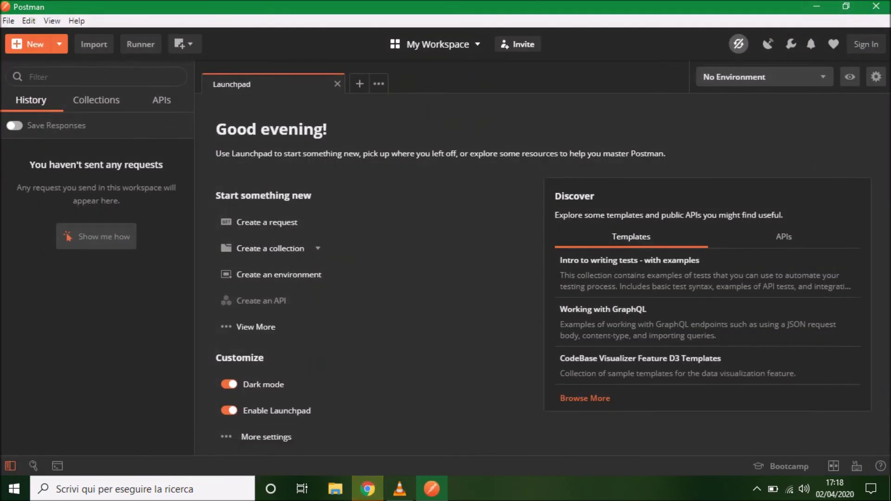